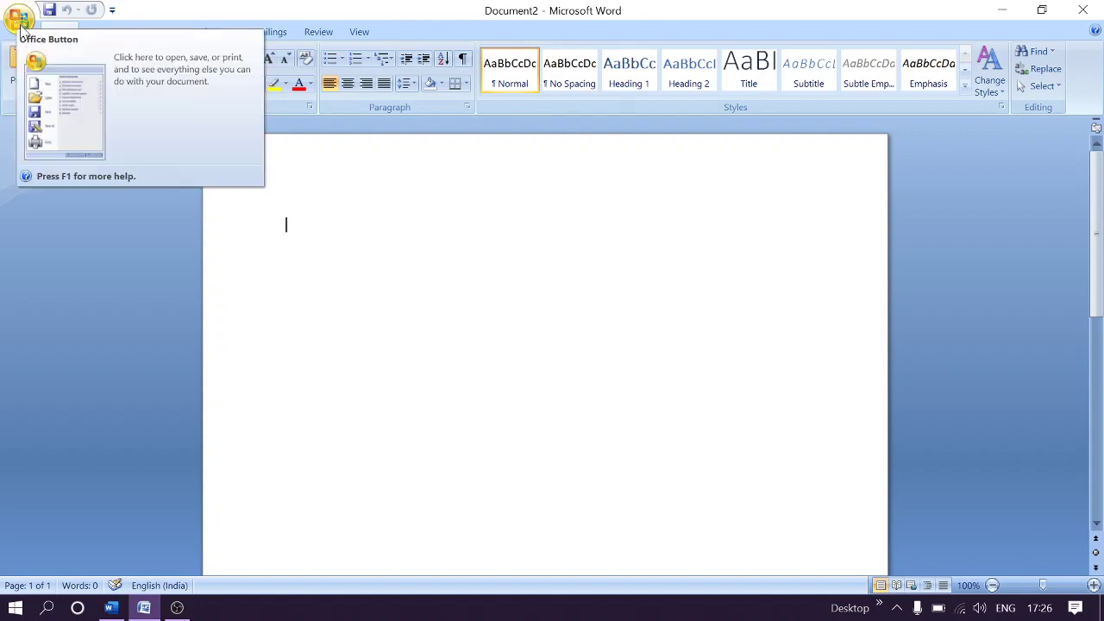
- Switch between the open Word windows and return to Document2
left_click(109, 609)
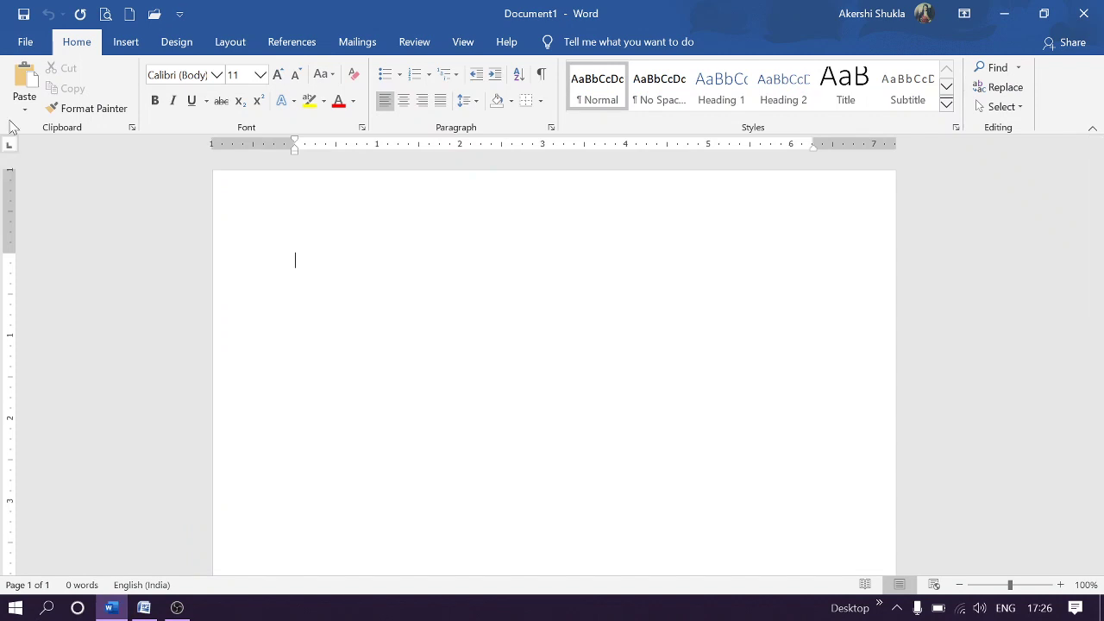
left_click(25, 43)
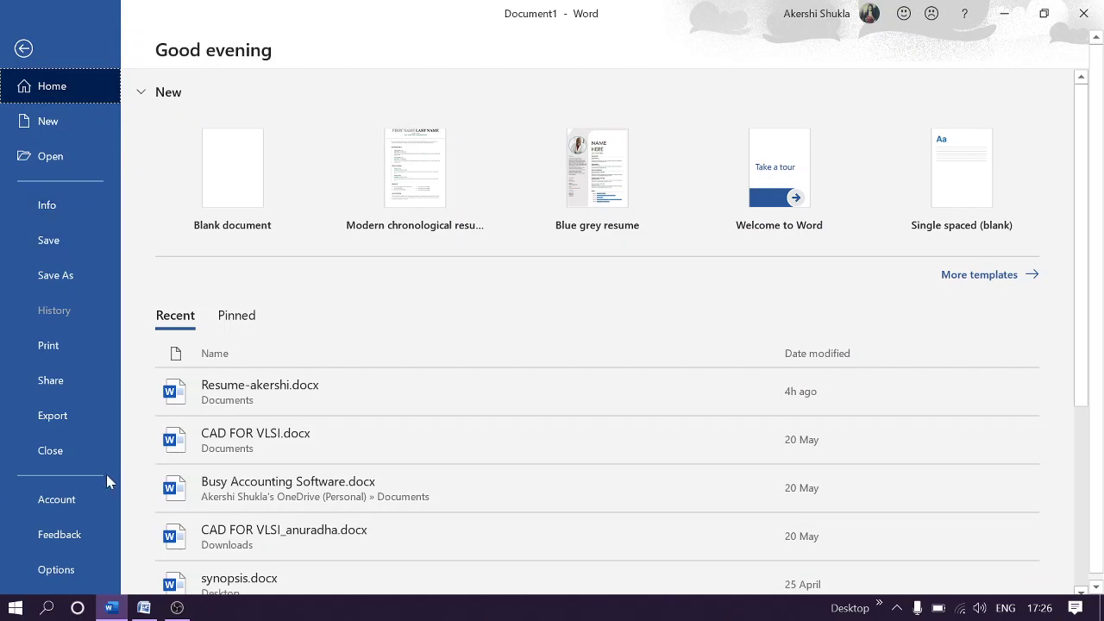
left_click(144, 607)
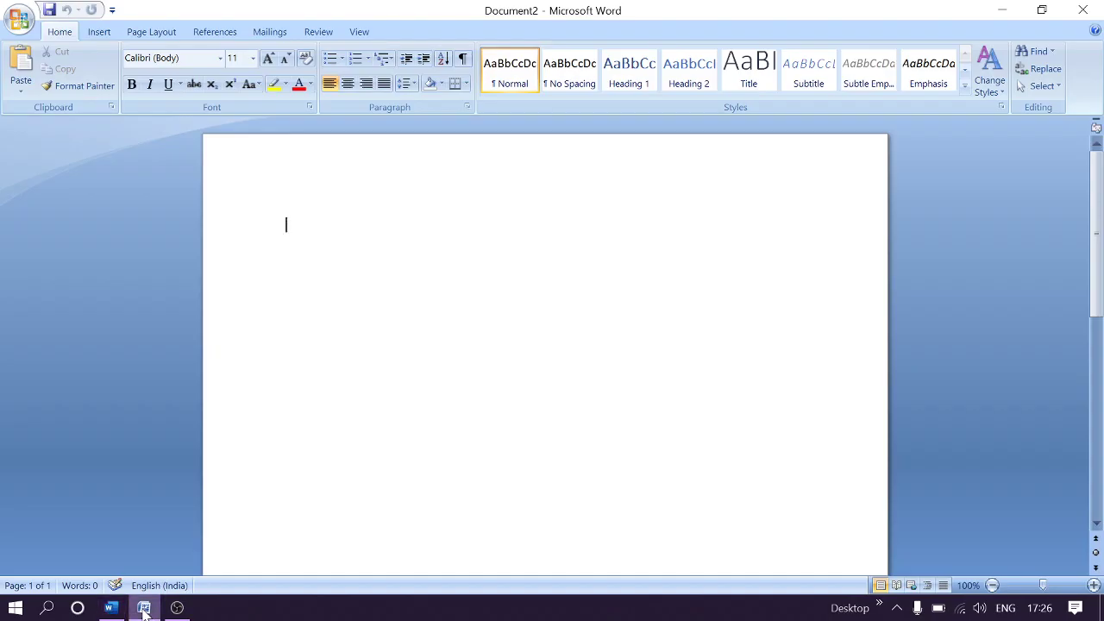
- Create a new document from the Blank document template
left_click(19, 21)
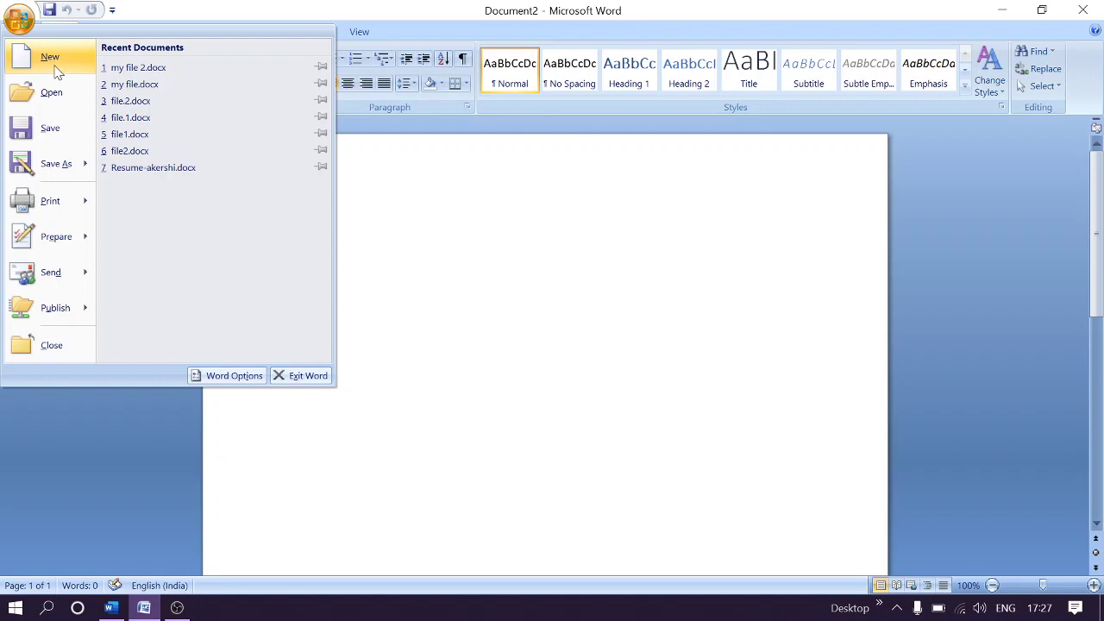
left_click(52, 61)
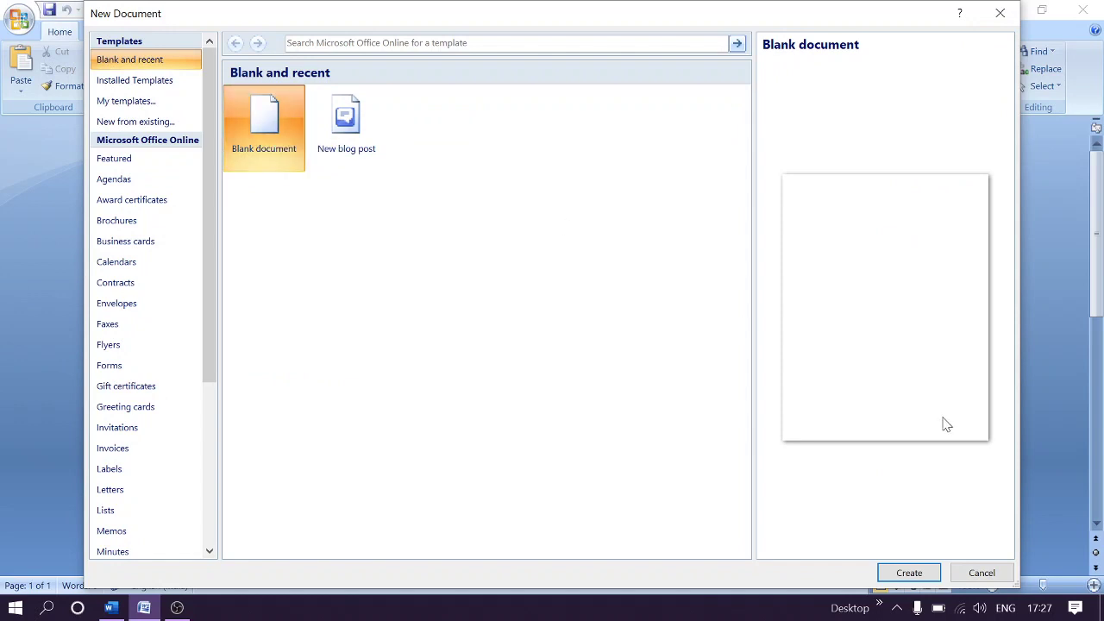
left_click(907, 573)
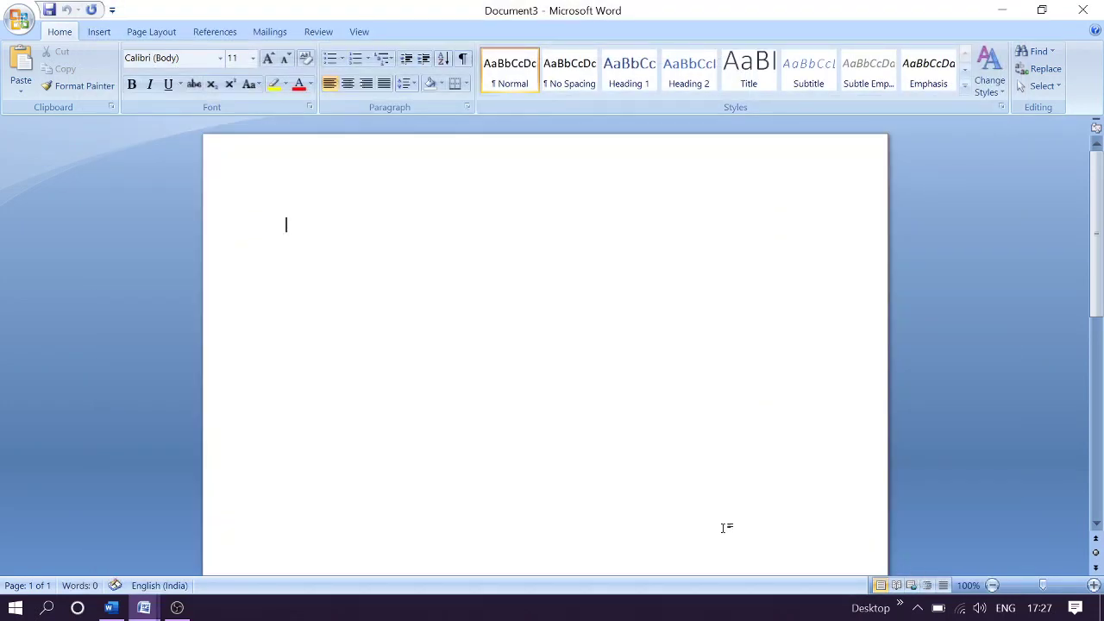
- Type 'This is my tutorial.', start a new line, and save the document as file1
type("This")
type(" is my ")
type("tutoria")
type("l.")
key("Return")
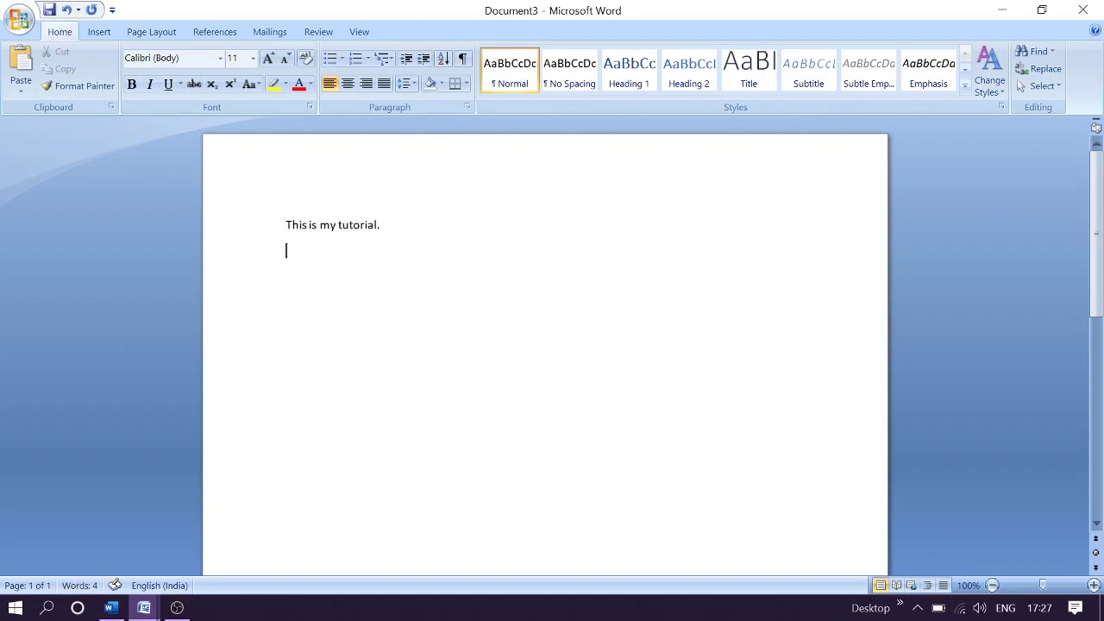
left_click(19, 19)
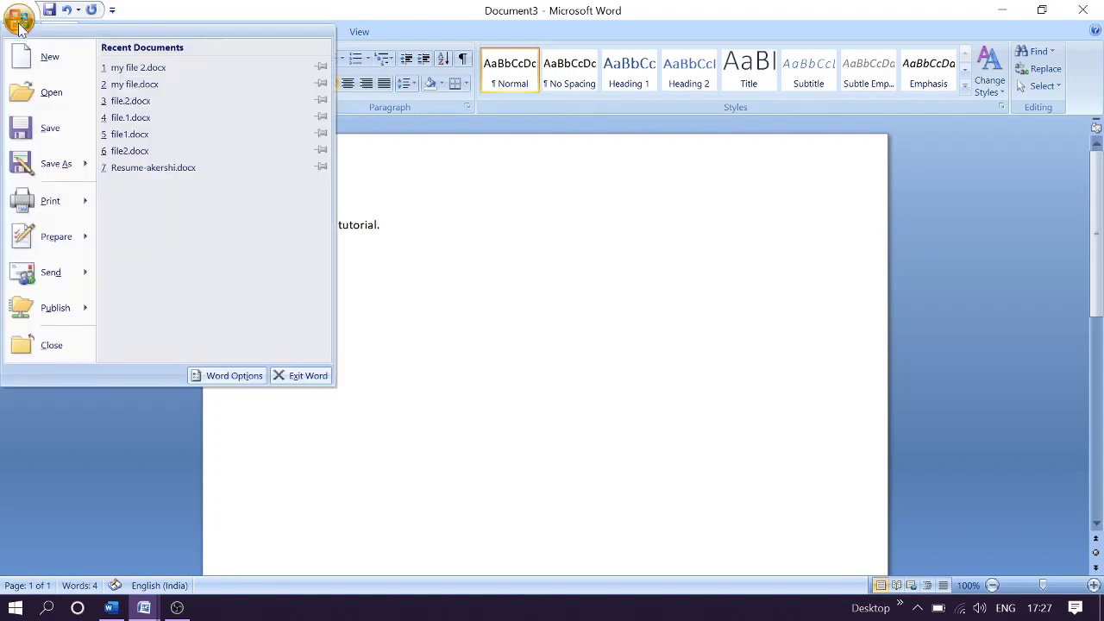
left_click(43, 138)
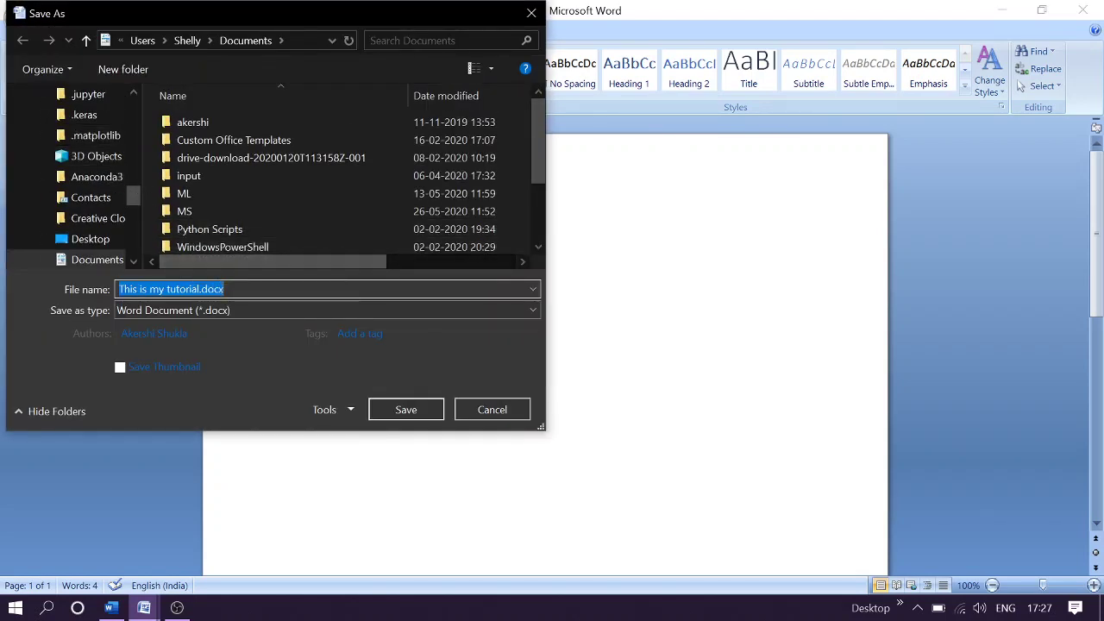
type("file1")
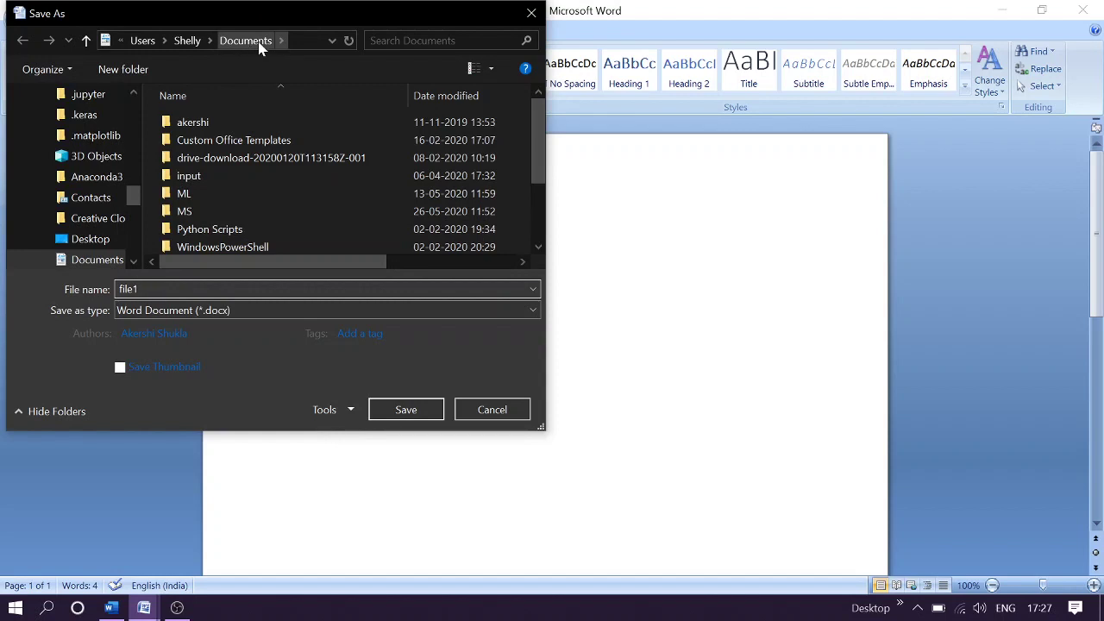
left_click(402, 412)
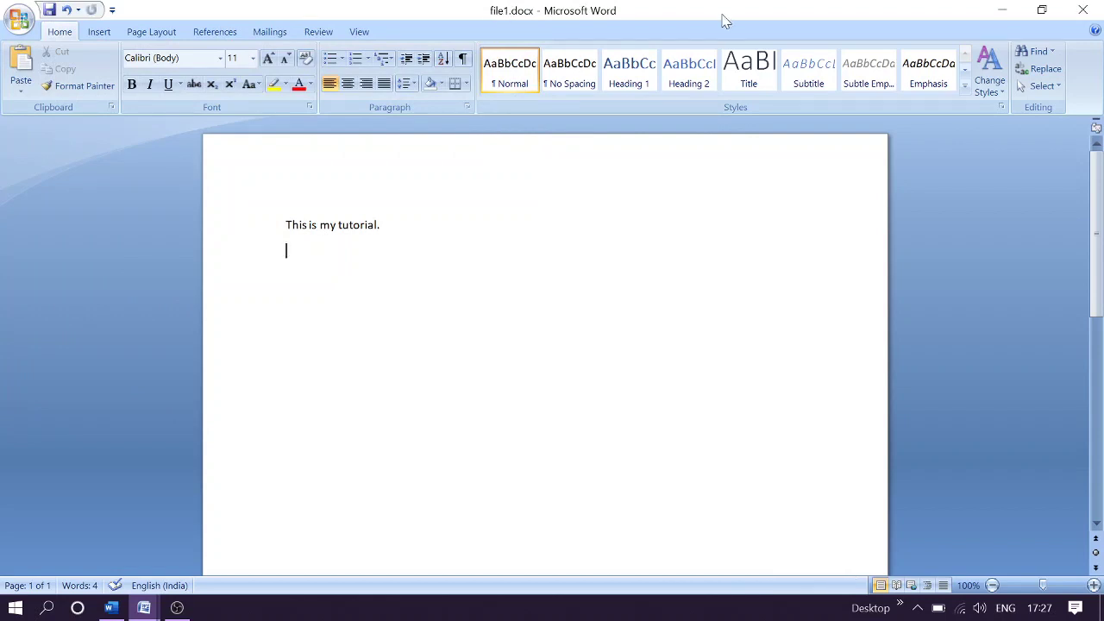
- Add 'Hope you have a good day.' as the second line and open the Office menu
type("ho you")
type(" have")
type(" a good")
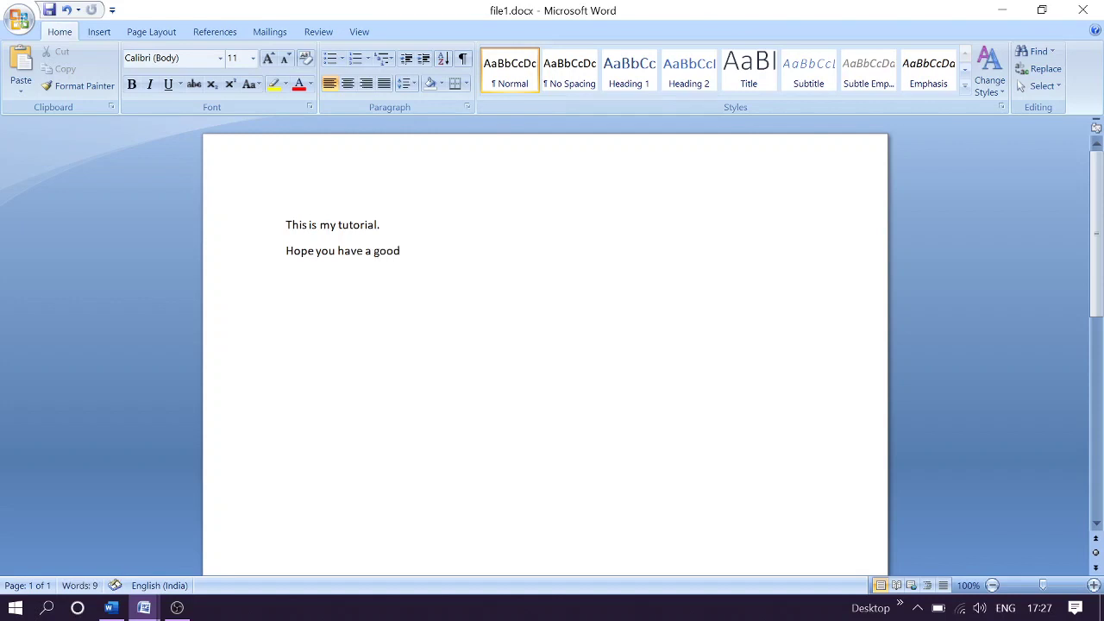
type(" day.")
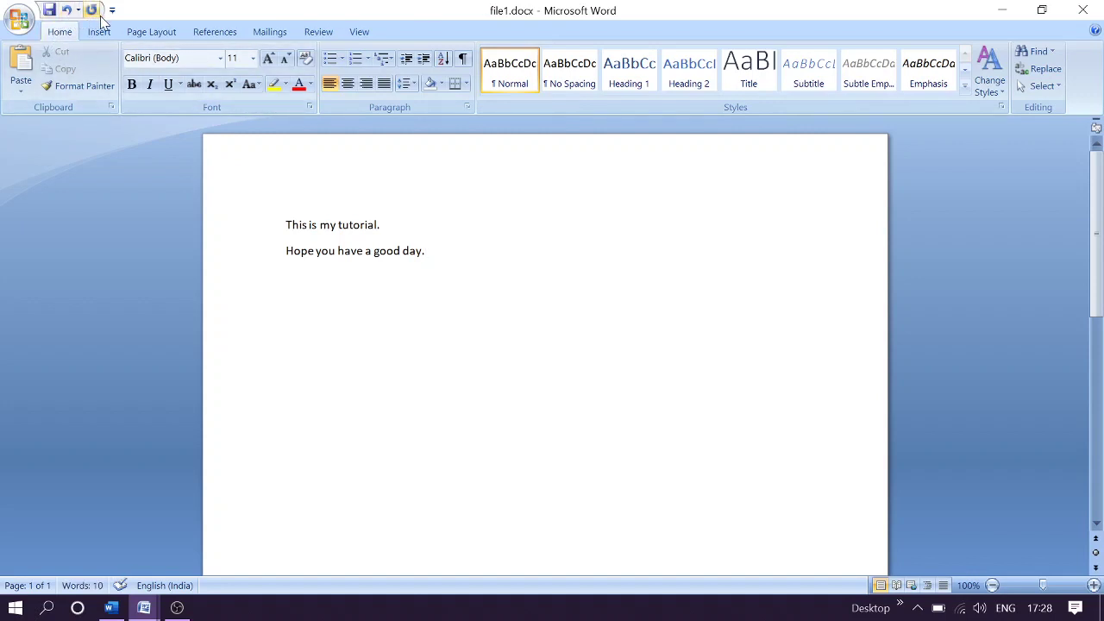
left_click(19, 22)
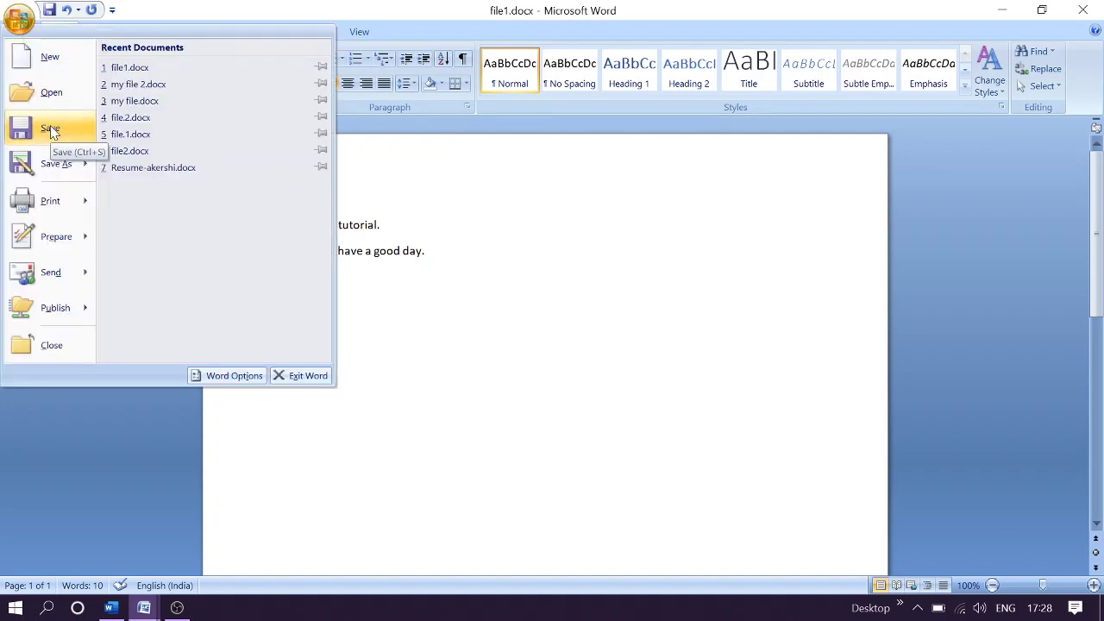
mouse_move(54, 164)
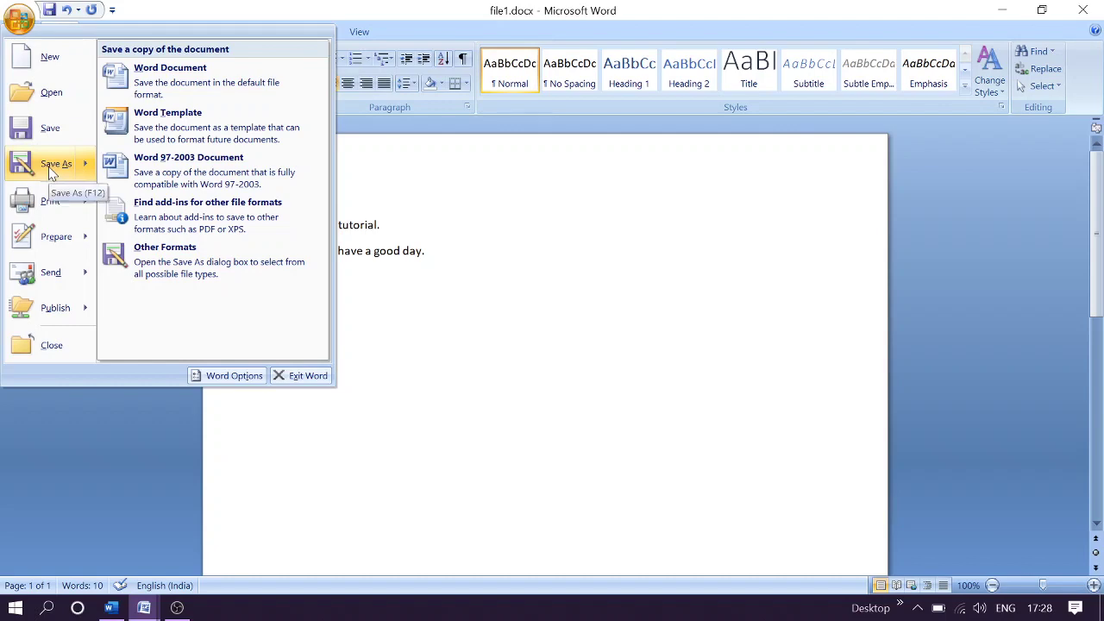
- Save a copy of the two-line document as file2 in Word Document format
left_click(49, 166)
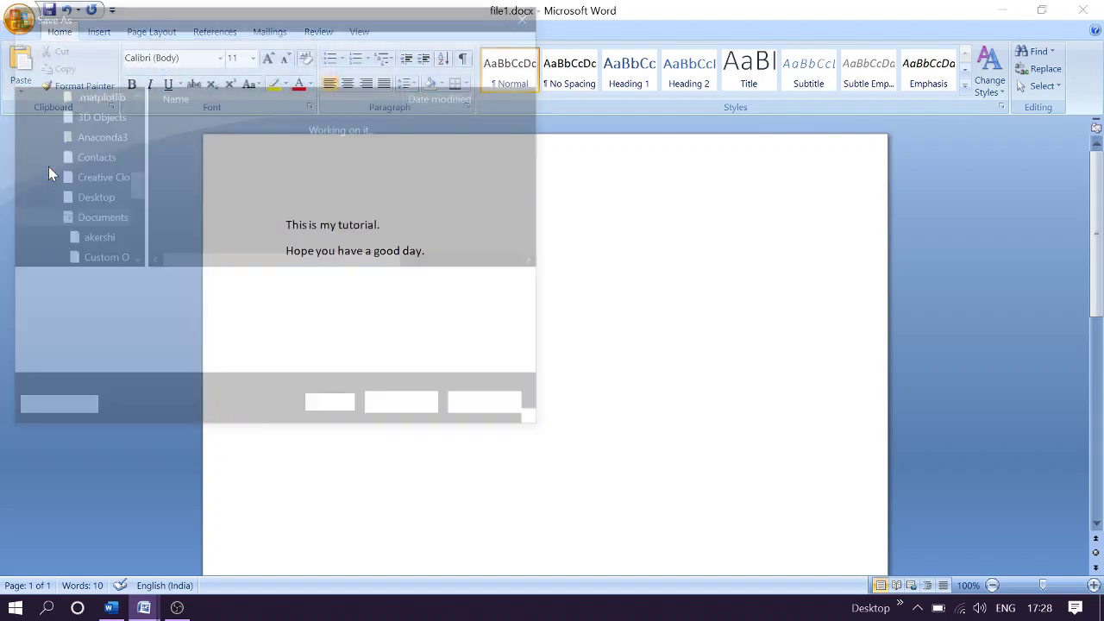
type("file")
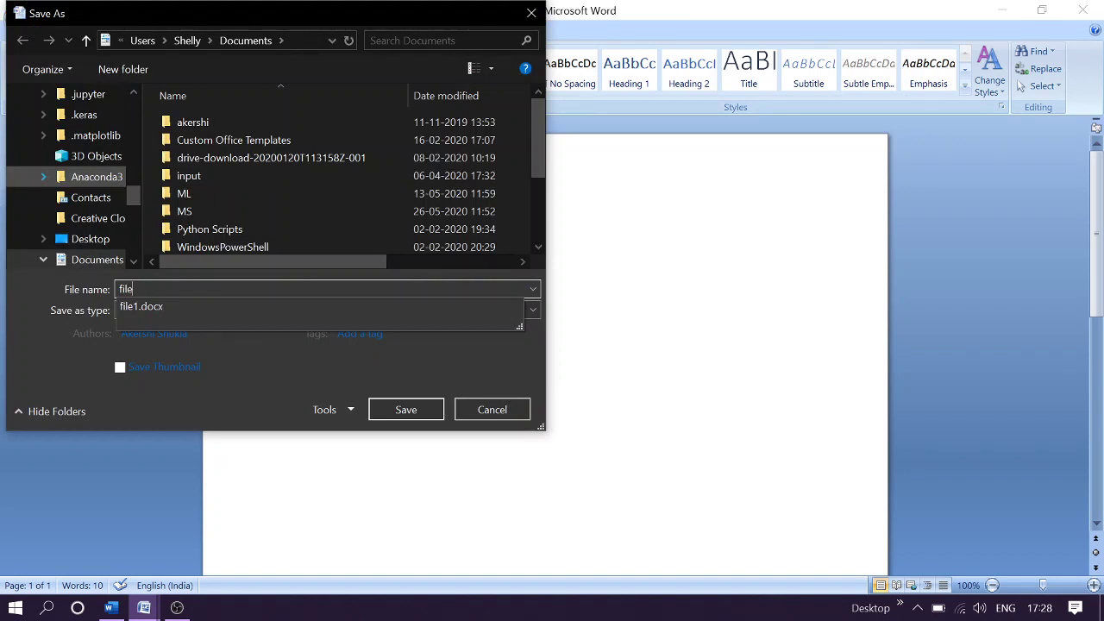
type("2")
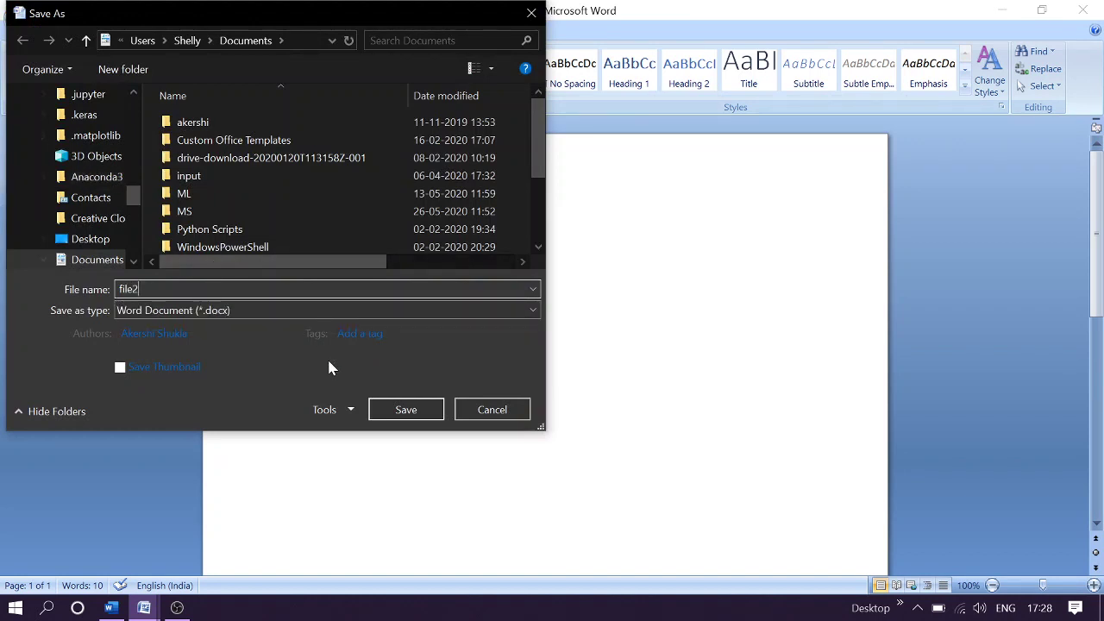
left_click(401, 411)
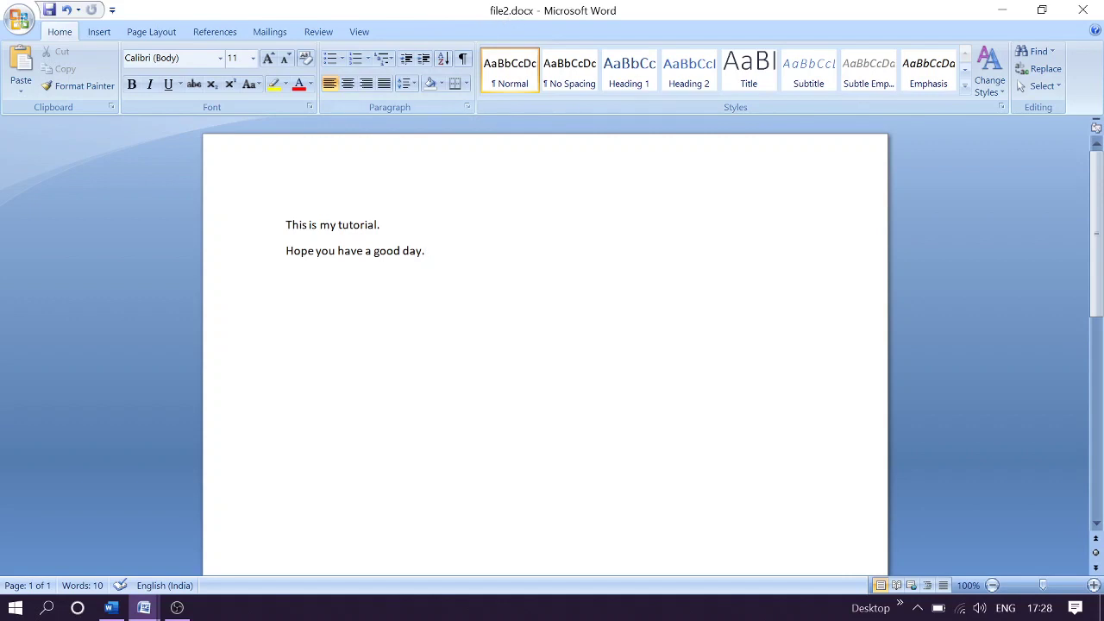
left_click(21, 19)
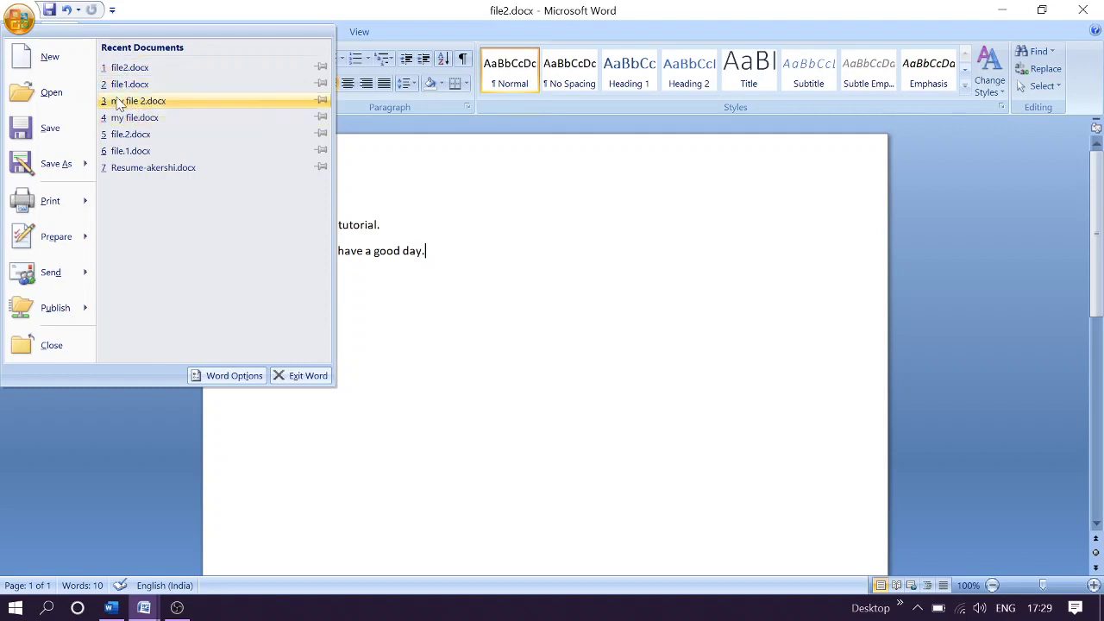
left_click(61, 92)
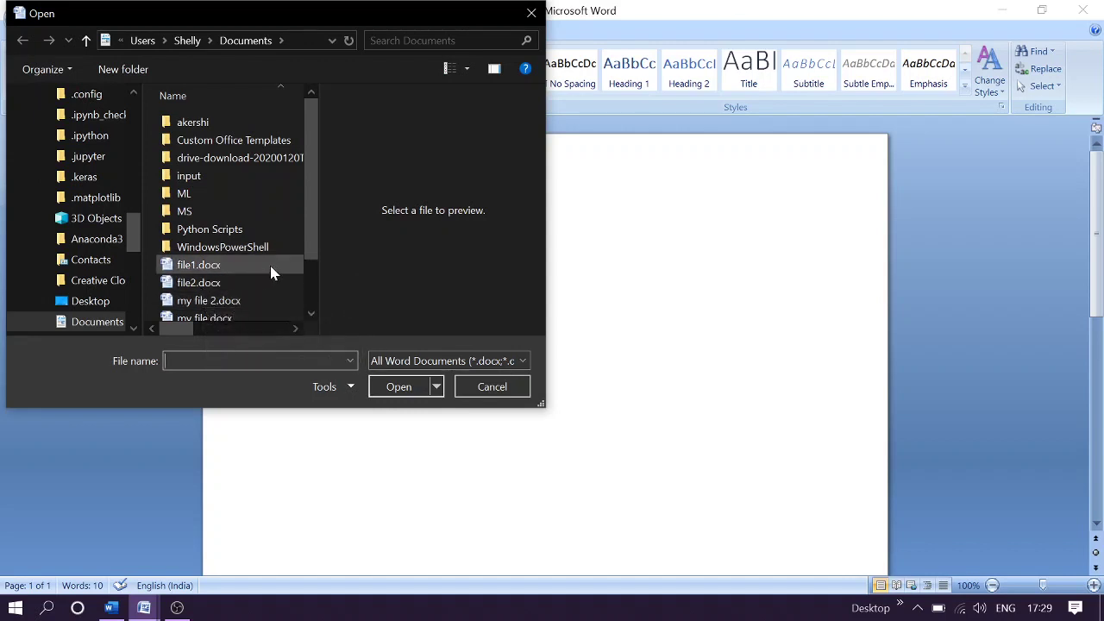
left_click(473, 389)
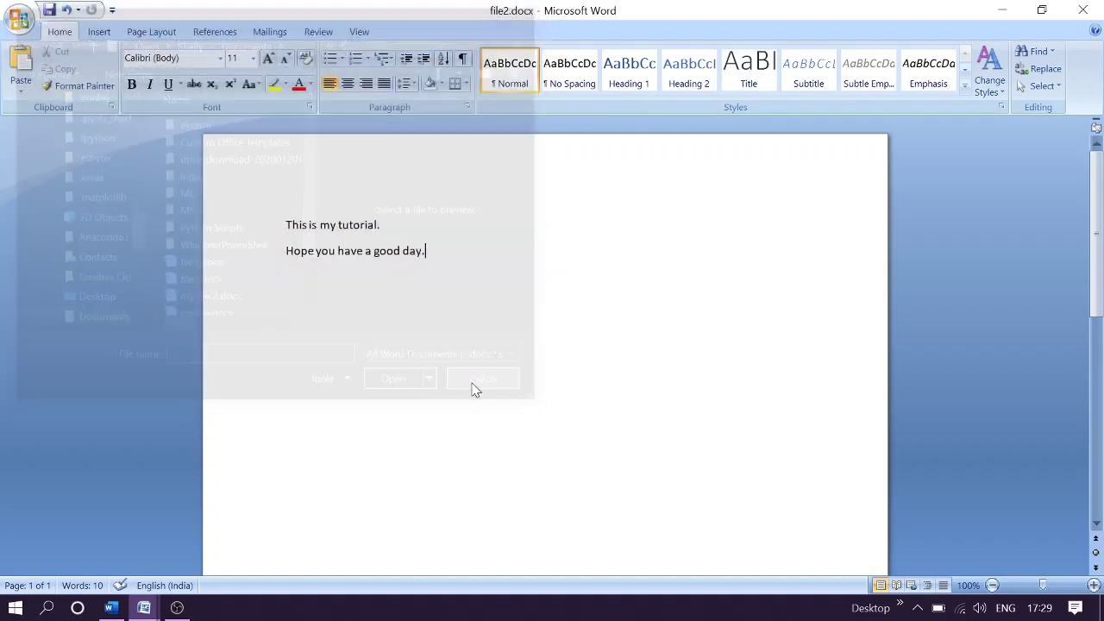
- Show file2.docx in Print Preview, then open and cancel the Zoom dialog
left_click(20, 26)
mouse_move(50, 201)
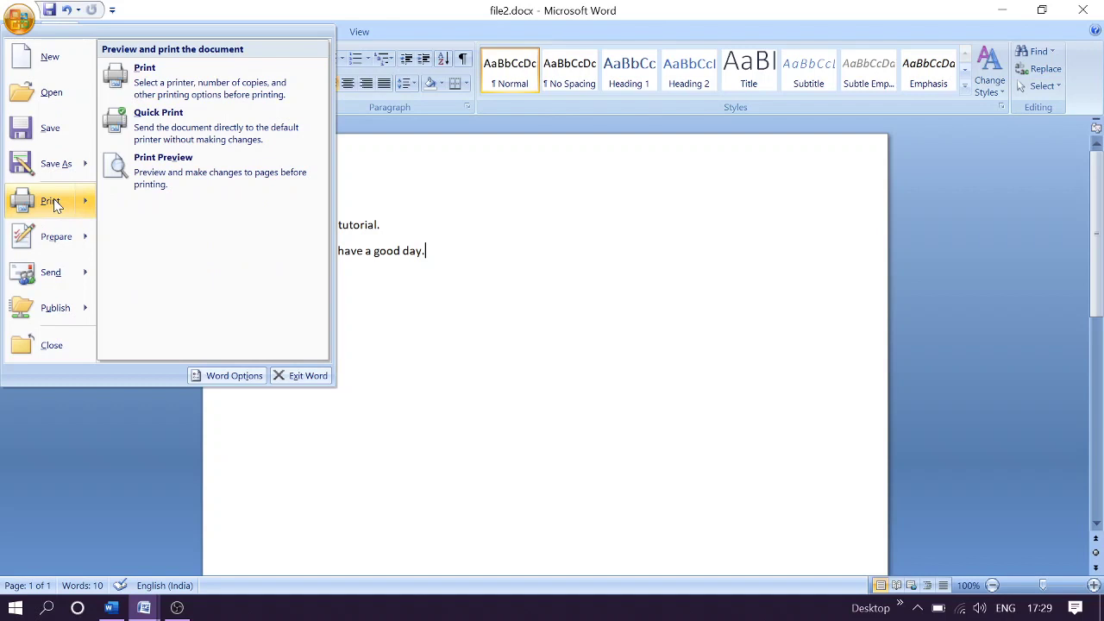
left_click(167, 169)
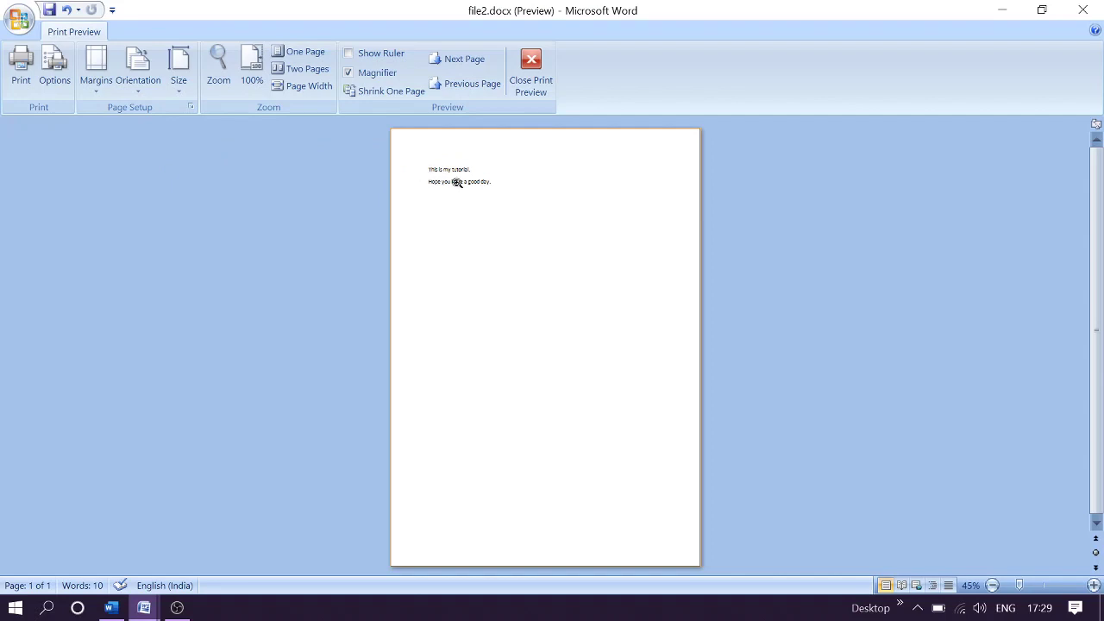
left_click(218, 66)
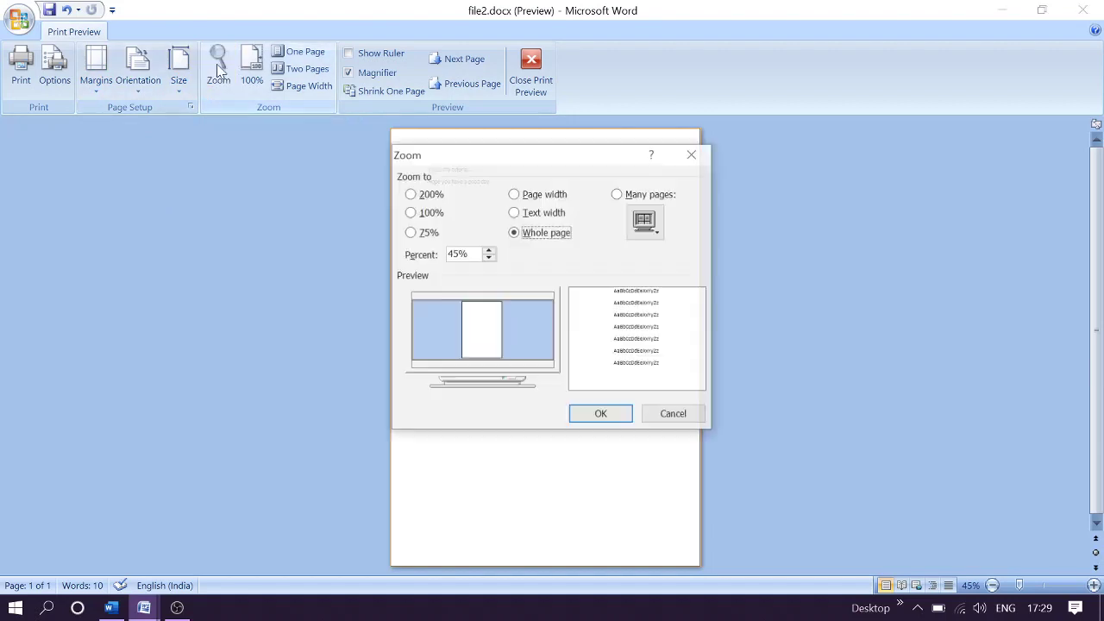
left_click(664, 414)
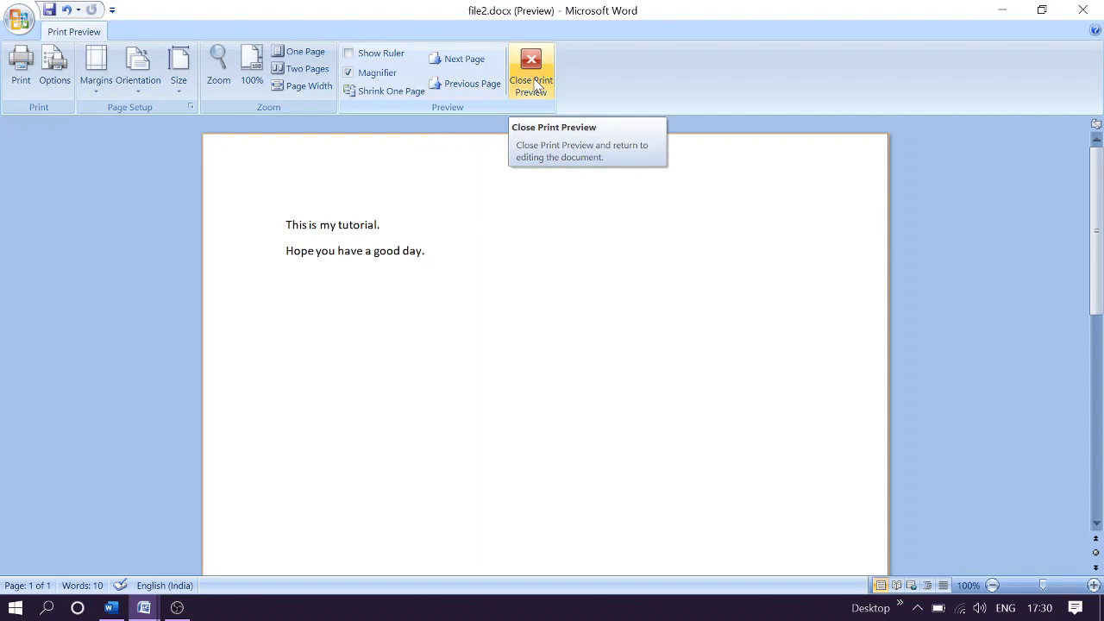
- Close Print Preview, then open the Print dialog and dismiss it without printing
left_click(536, 82)
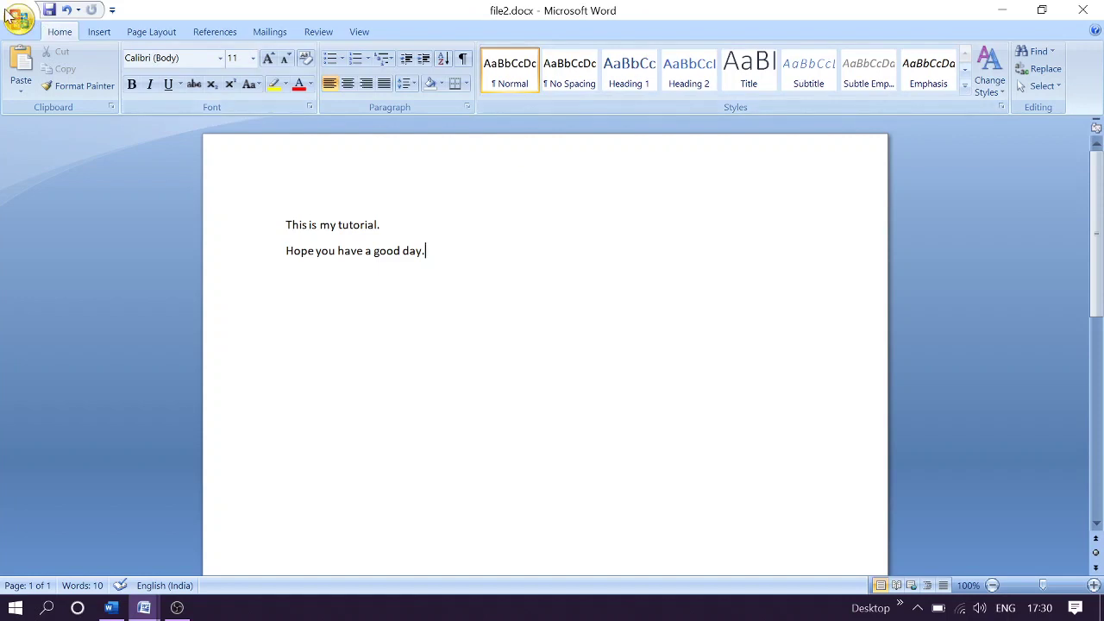
left_click(19, 19)
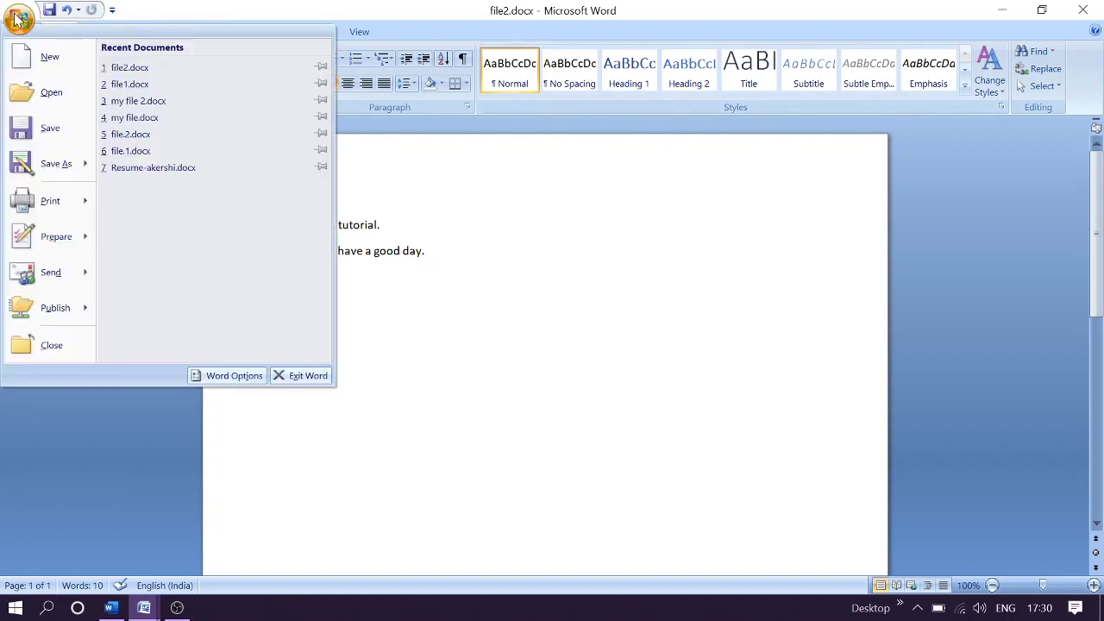
left_click(45, 202)
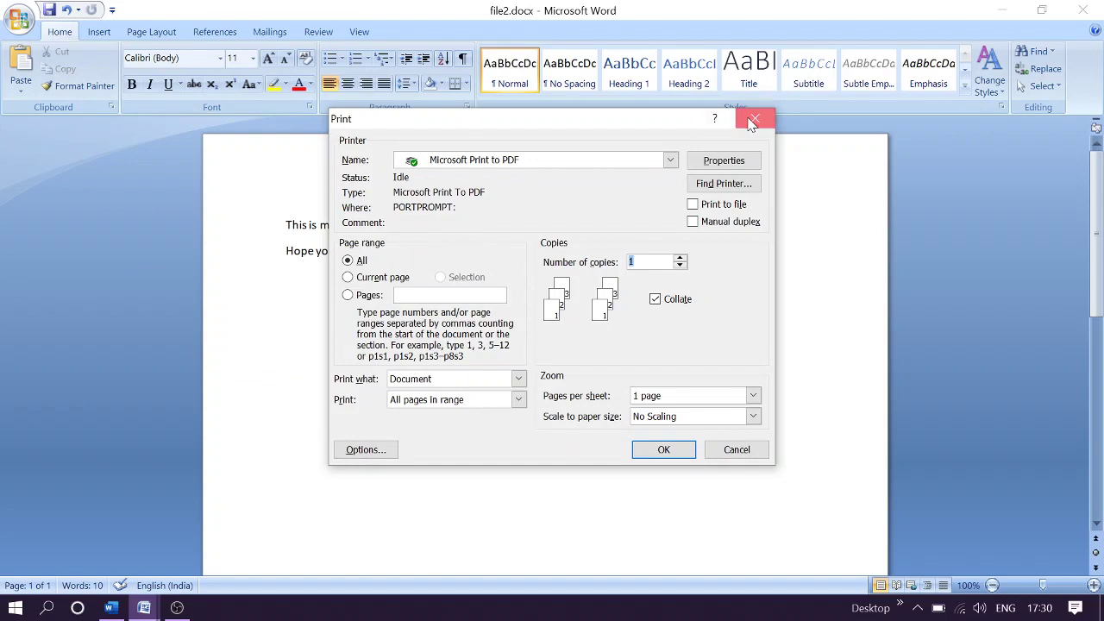
left_click(753, 121)
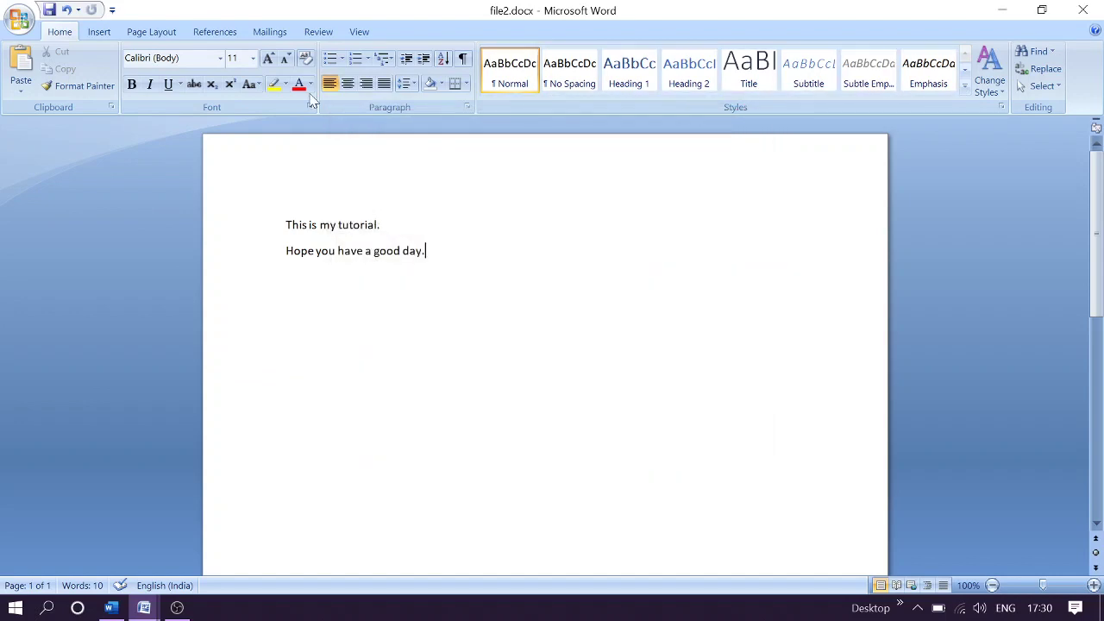
- Show the Office menu with its file commands and recent documents list
left_click(19, 16)
mouse_move(55, 236)
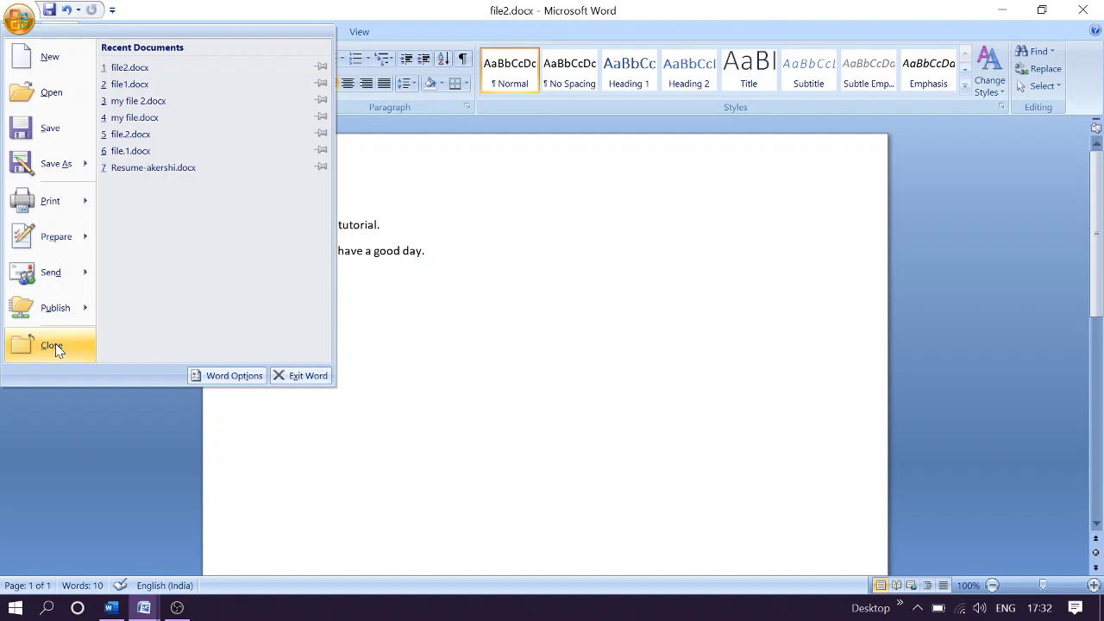
- Save file2.docx and close it, leaving the blank Document2
left_click(50, 129)
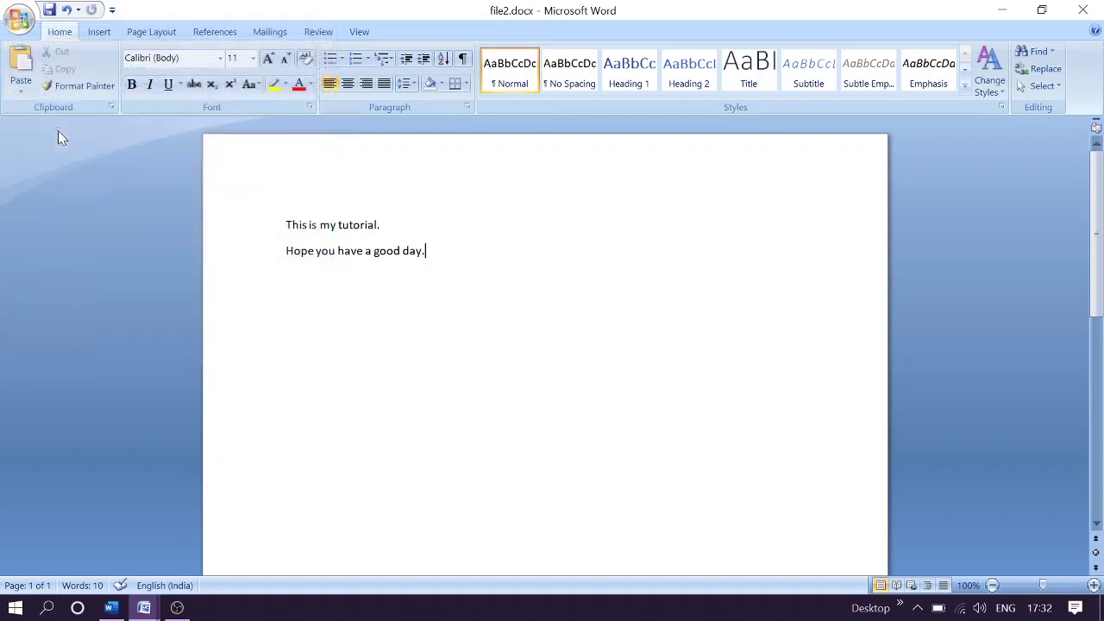
left_click(19, 24)
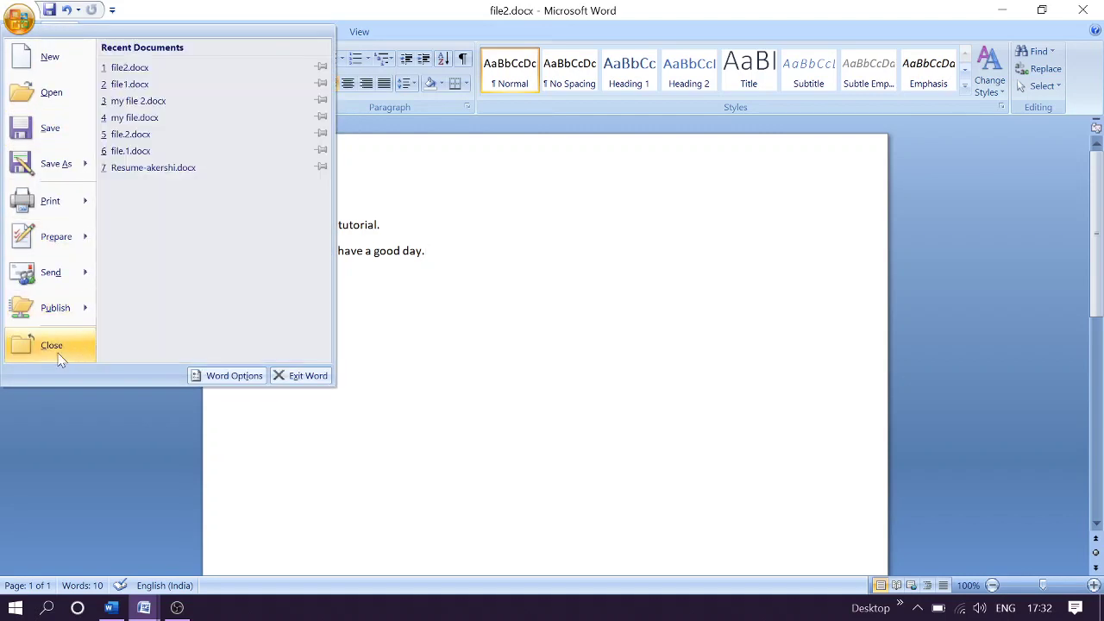
left_click(58, 354)
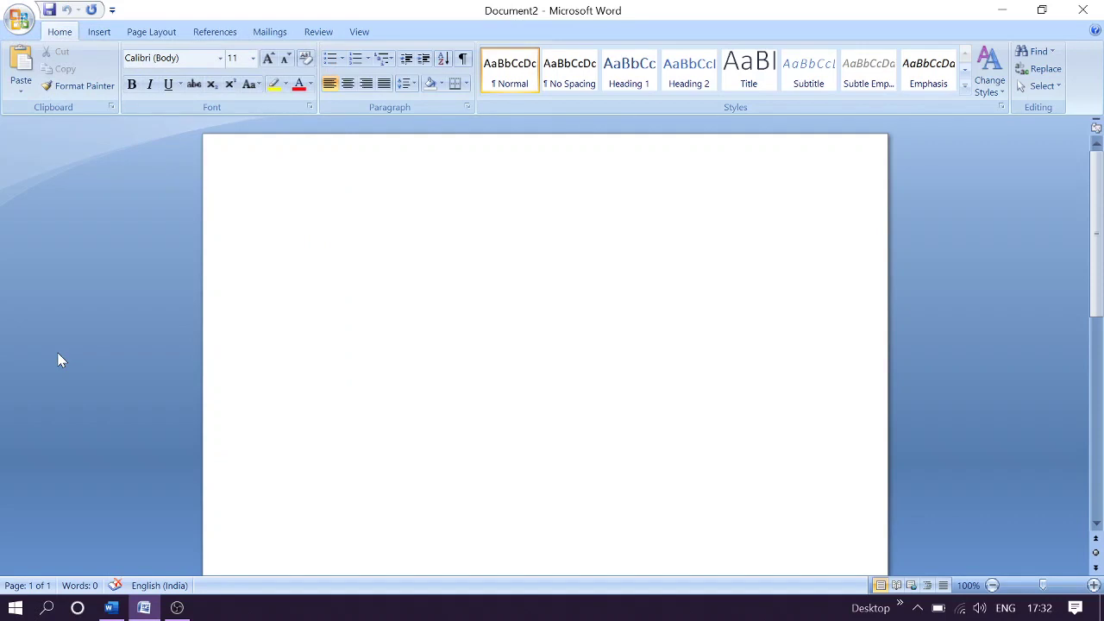